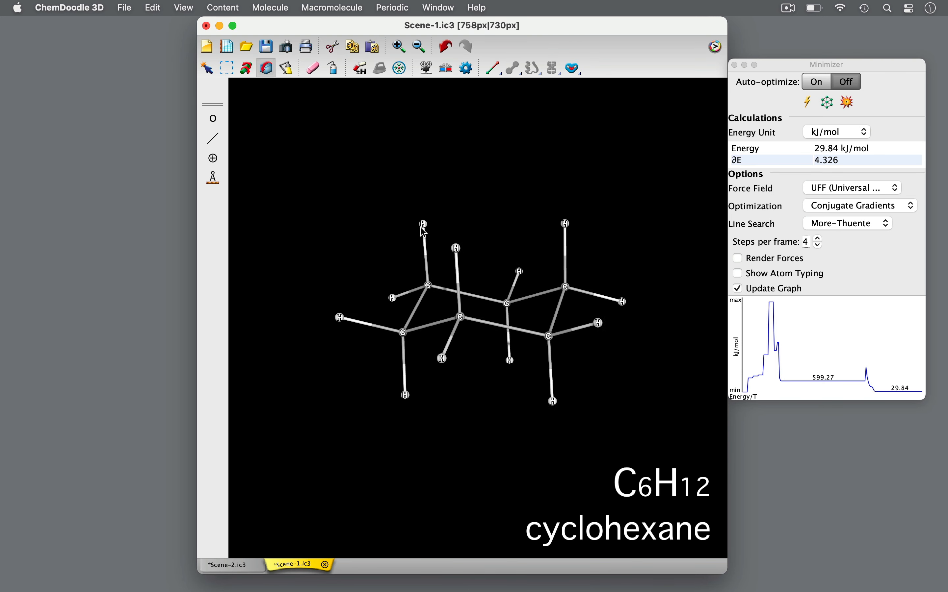
Switch to the Scene-2 document and examine the colour-coded chair conformation of cyclohexane.
click(225, 565)
drag(301, 429, 353, 437)
click(207, 69)
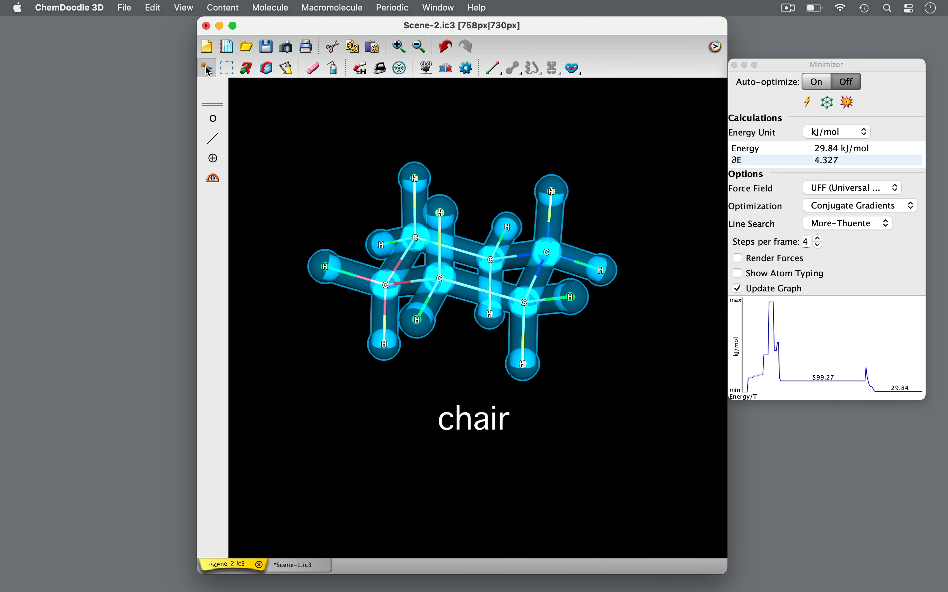
mouse_move(593, 180)
mouse_down()
mouse_move(521, 236)
mouse_move(505, 311)
mouse_move(593, 169)
mouse_up()
click(266, 69)
drag(635, 337, 645, 360)
Measure the C–C–C ring angle at the blue carbon and the angle between its rear ring carbon and its yellow hydrogen.
click(213, 179)
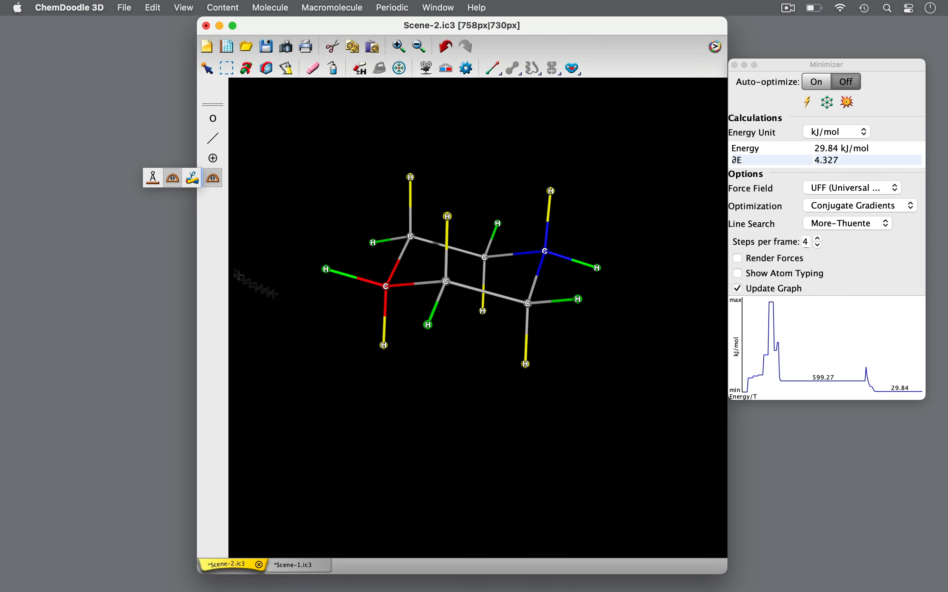
click(528, 304)
click(544, 252)
click(485, 257)
click(485, 258)
click(545, 251)
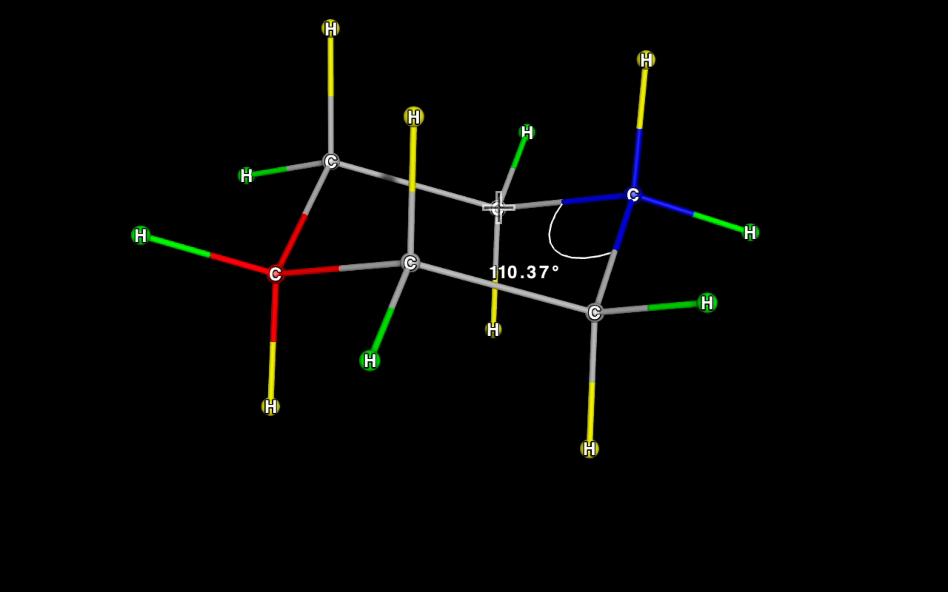
click(644, 60)
Measure the H–C–H angle at the blue carbon and the angle between its green hydrogen and the front ring carbon.
click(645, 60)
click(633, 202)
click(744, 236)
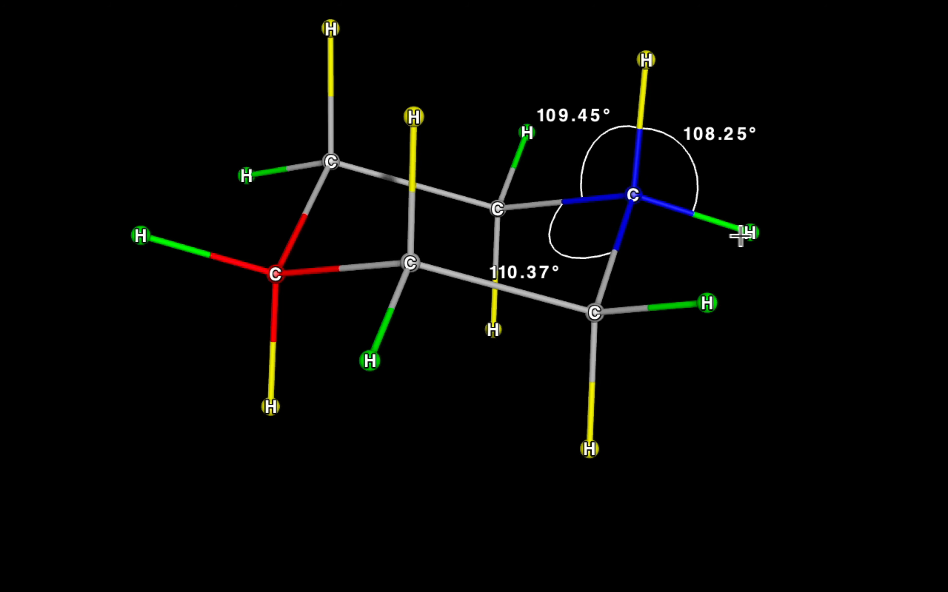
click(752, 236)
click(633, 195)
click(594, 312)
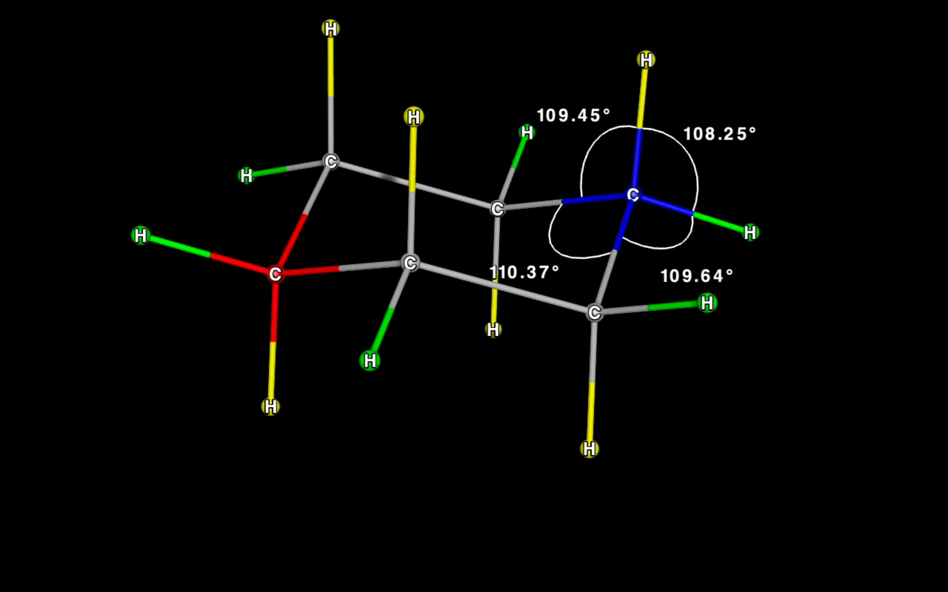
Examine the four bond angles around the blue carbon from several sides, and erase the measurements.
drag(740, 438, 529, 265)
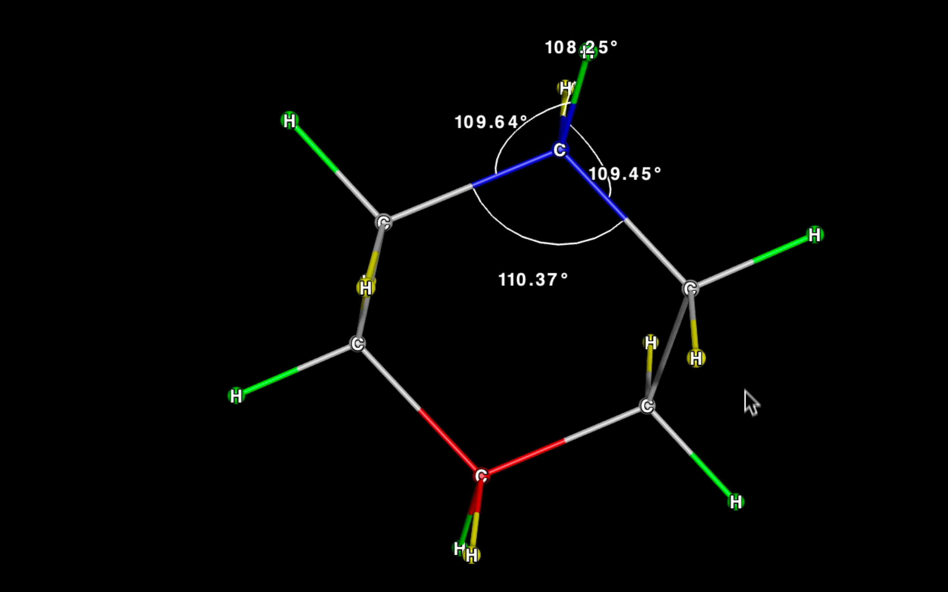
drag(749, 402, 707, 591)
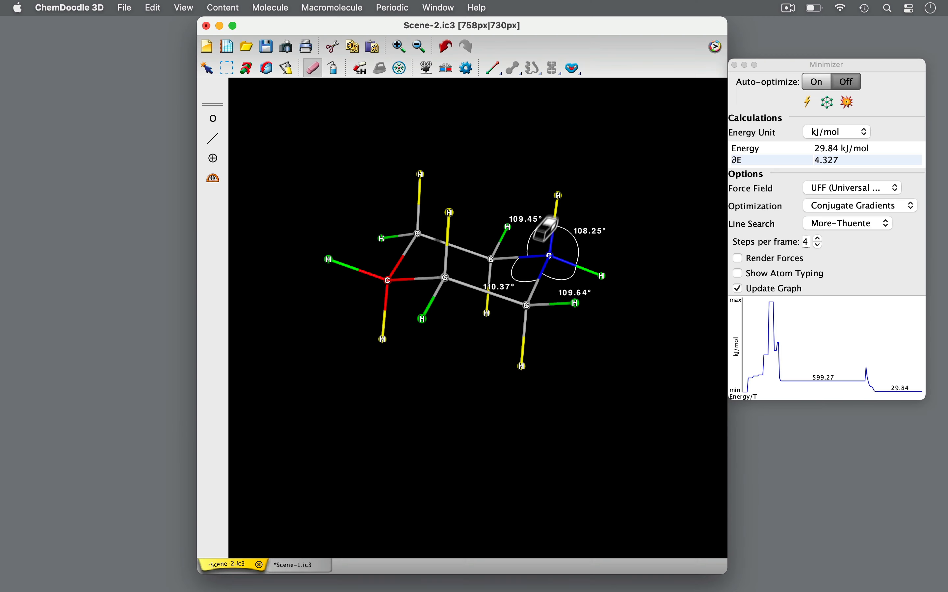
Highlight the red carbon's green hydrogen and the neighbouring carbon's yellow hydrogen, and examine how hydrogens on adjacent carbons are staggered.
click(266, 71)
drag(446, 443, 471, 418)
click(207, 69)
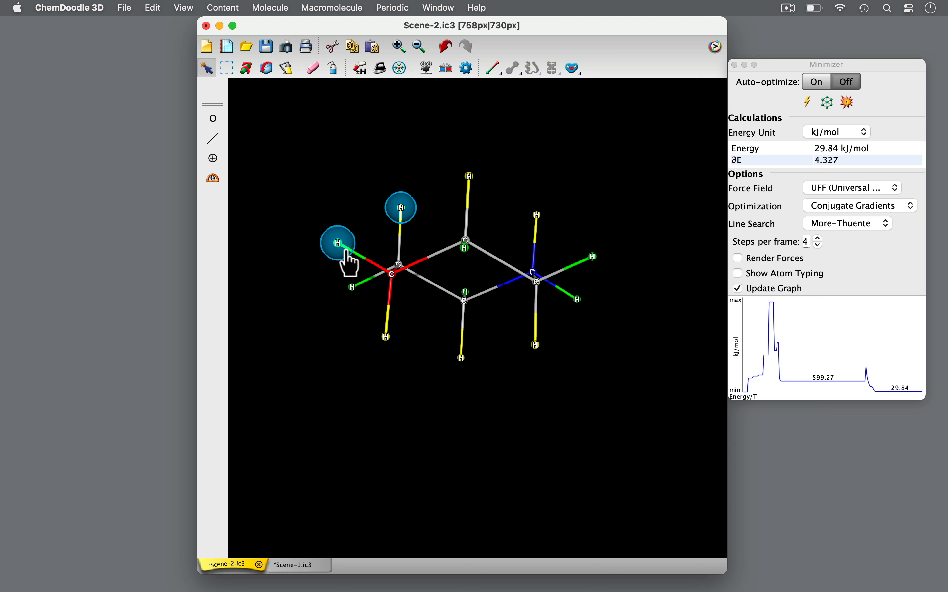
click(266, 68)
drag(489, 381, 437, 403)
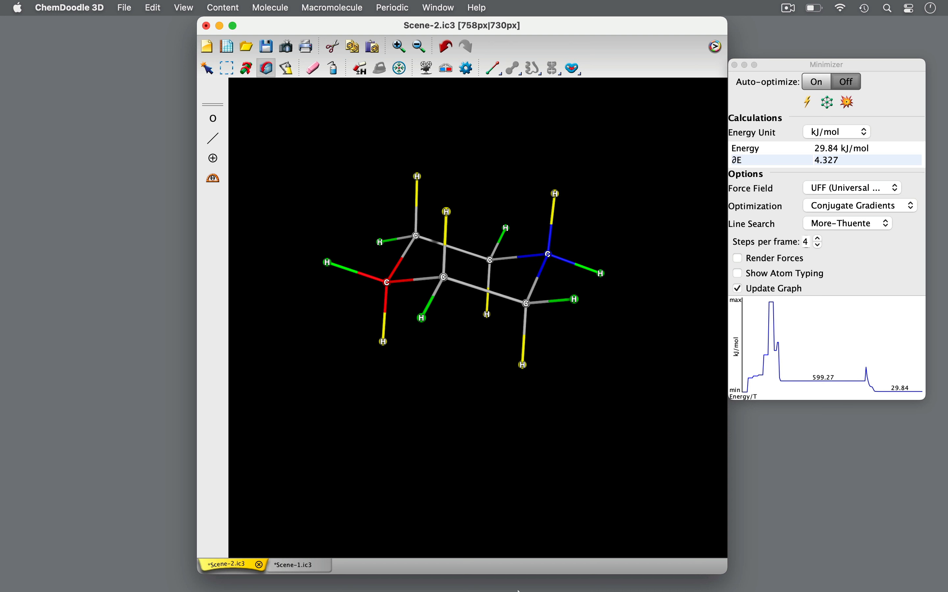
drag(447, 286, 505, 540)
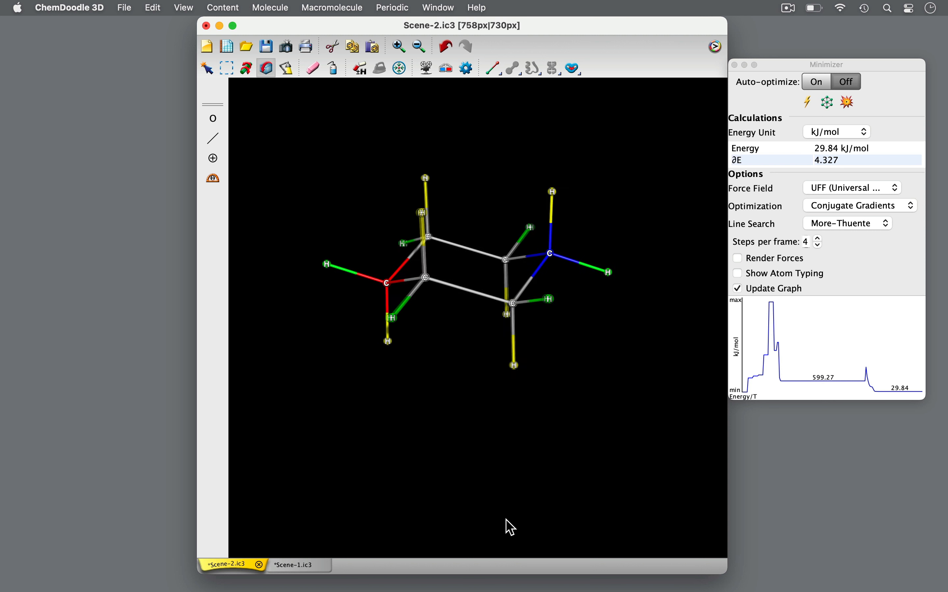
Select all six yellow axial hydrogens of the chair.
click(207, 70)
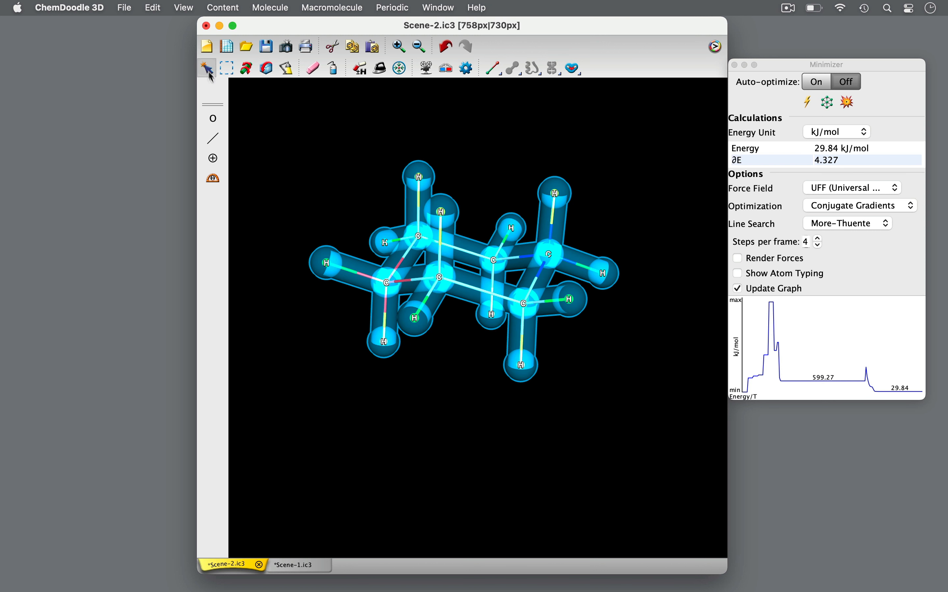
mouse_move(442, 144)
mouse_down()
mouse_move(397, 188)
mouse_move(595, 207)
mouse_move(432, 150)
mouse_up()
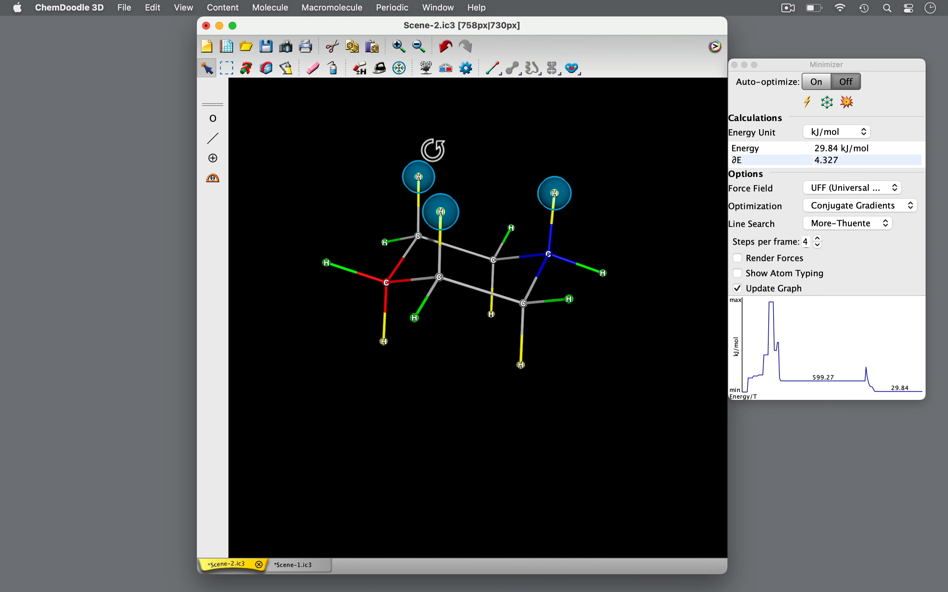
mouse_move(340, 337)
shift+mouse_down()
mouse_move(470, 306)
mouse_move(371, 340)
shift+mouse_up()
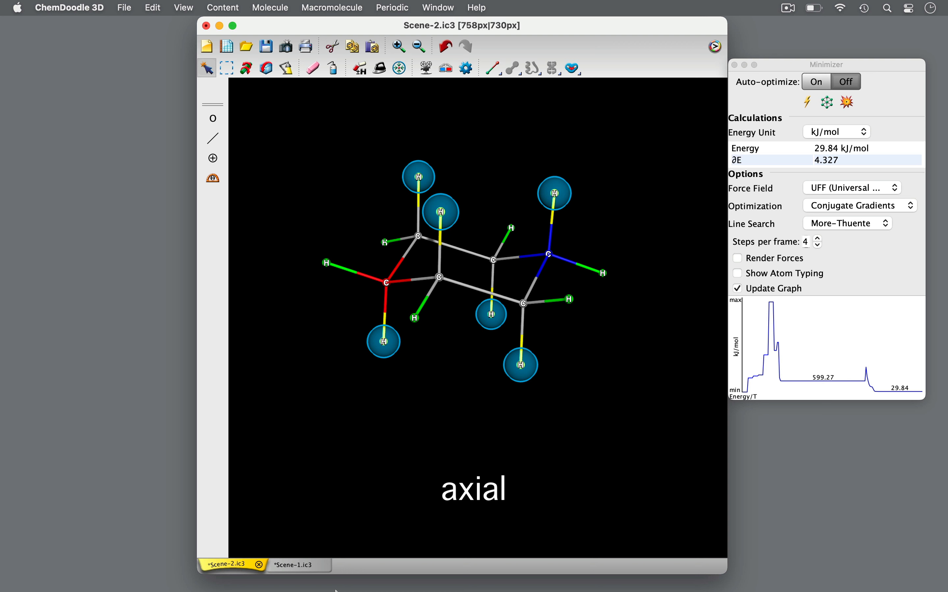
Clear the selection and highlight only the axial hydrogens on the rear carbon and the adjacent red carbon.
click(398, 530)
click(420, 181)
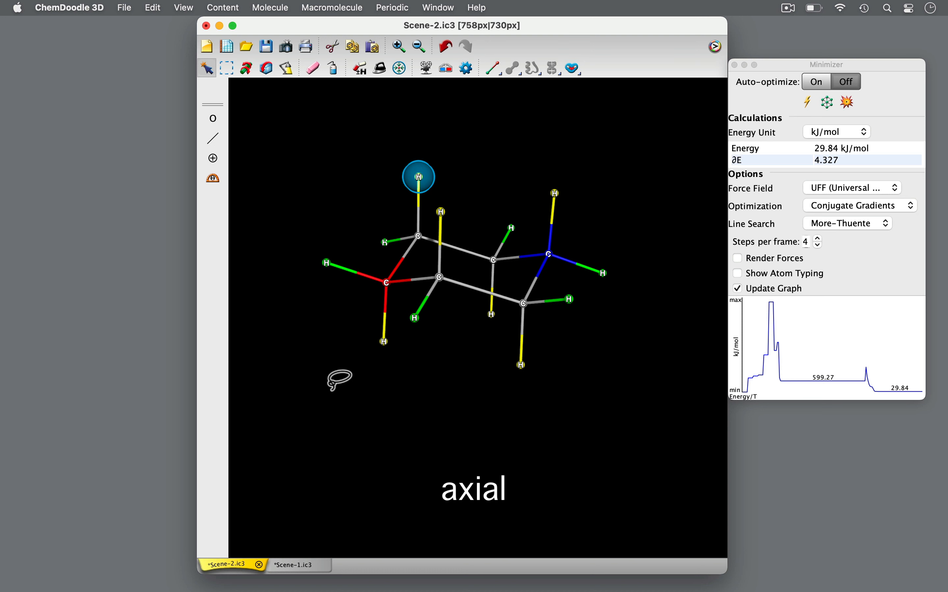
shift+click(383, 343)
Select all six green equatorial hydrogens of the chair.
mouse_move(296, 288)
mouse_down()
mouse_move(296, 253)
mouse_move(313, 293)
mouse_up()
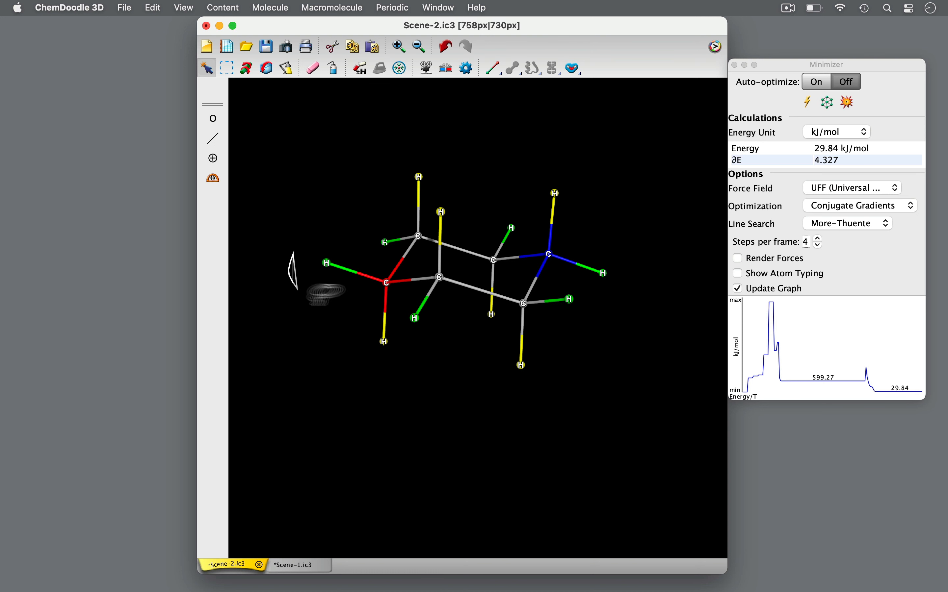
shift+drag(396, 326, 405, 337)
shift+drag(621, 322, 622, 315)
mouse_move(523, 214)
shift+mouse_down()
mouse_move(529, 239)
mouse_move(521, 219)
shift+mouse_up()
drag(482, 147, 582, 357)
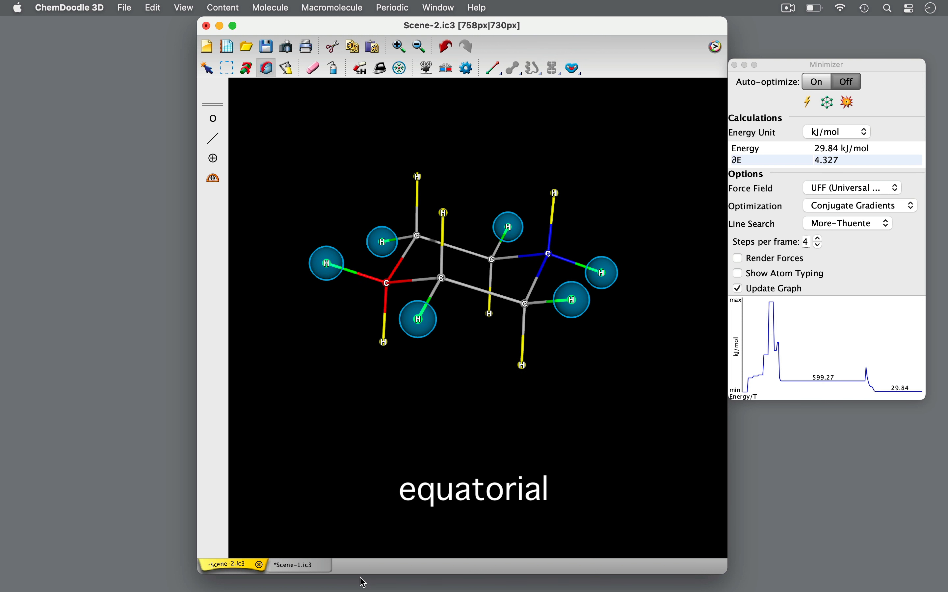
Highlight the equatorial C–H bonds of the red carbon and its front neighbour in turn, each with the two ring bonds parallel to it.
click(208, 70)
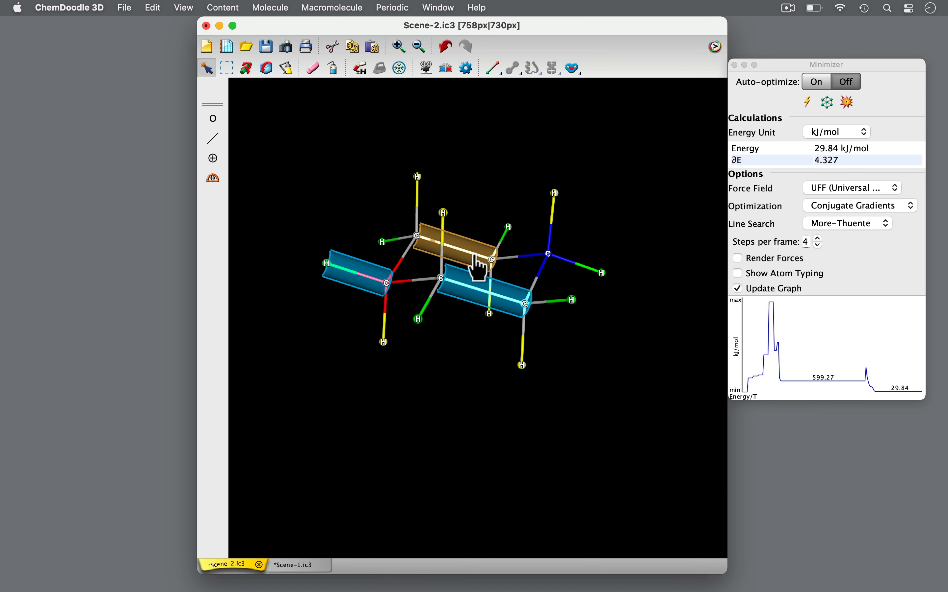
click(494, 113)
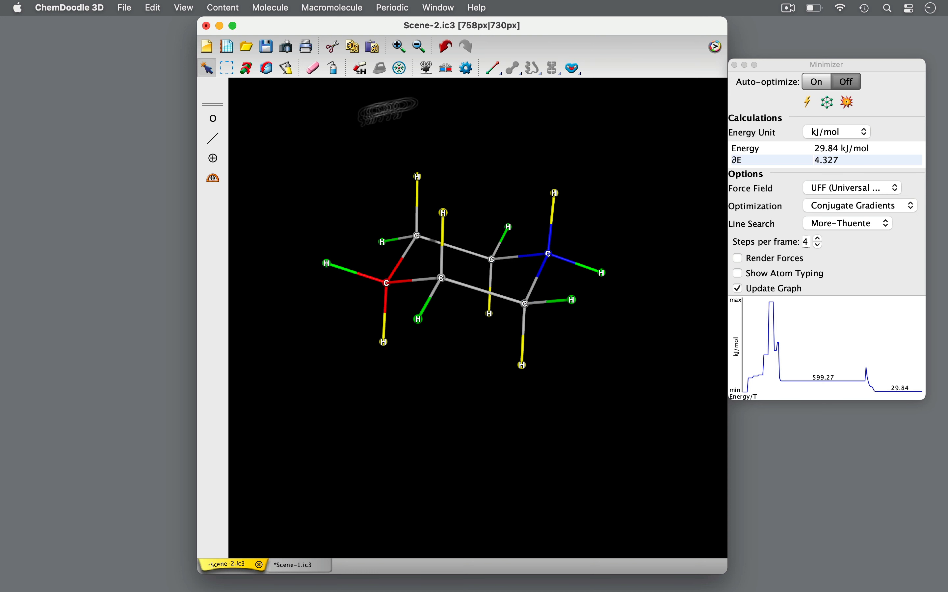
click(430, 300)
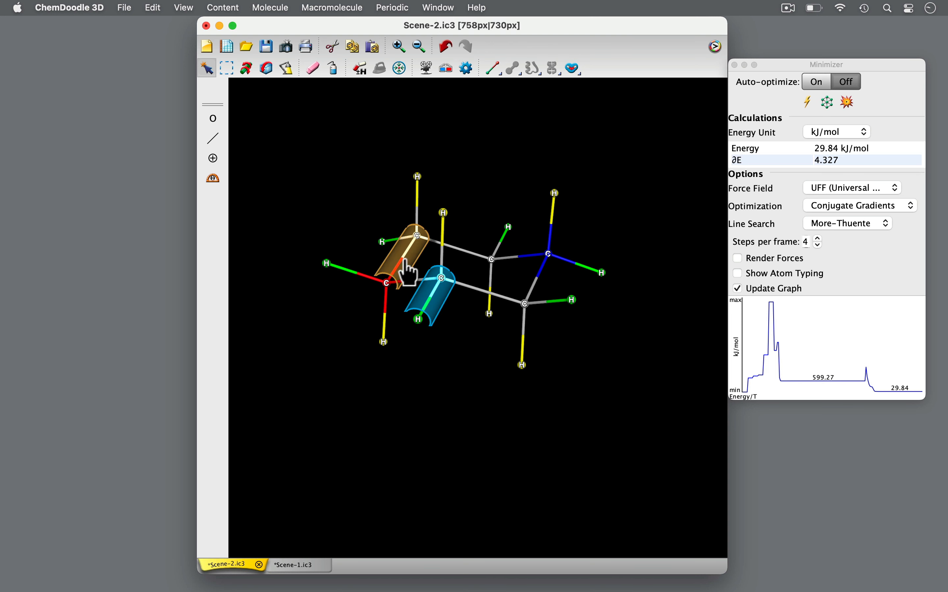
shift+click(408, 274)
shift+click(538, 279)
mouse_move(469, 432)
mouse_down()
mouse_move(466, 417)
mouse_move(416, 413)
mouse_move(406, 434)
mouse_move(422, 416)
mouse_move(466, 424)
mouse_up()
key(space)
click(565, 489)
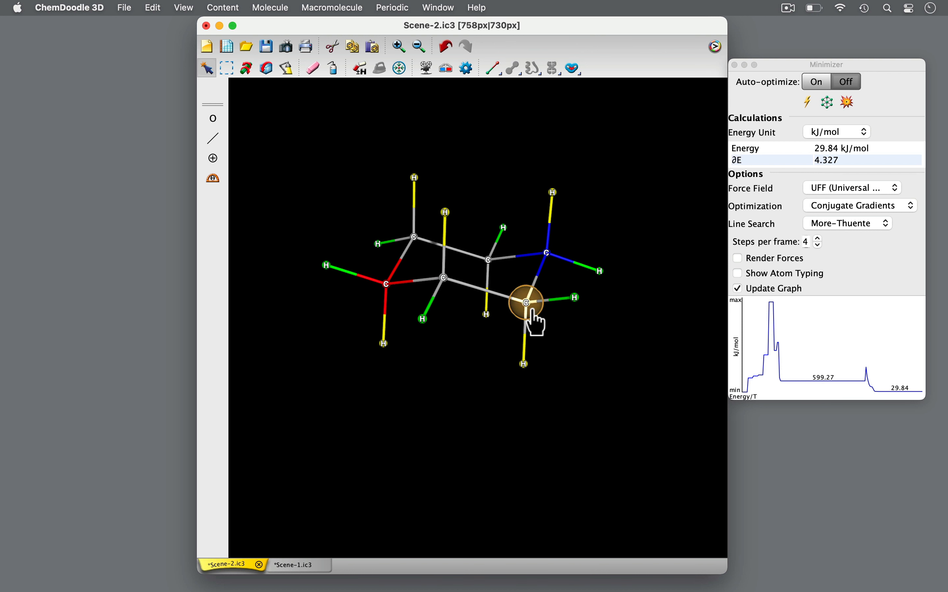
On the front carbon bonded to the blue one, highlight both hydrogens together, the axial one alone and the equatorial one alone.
mouse_move(571, 321)
mouse_down()
mouse_move(564, 328)
mouse_move(570, 322)
mouse_up()
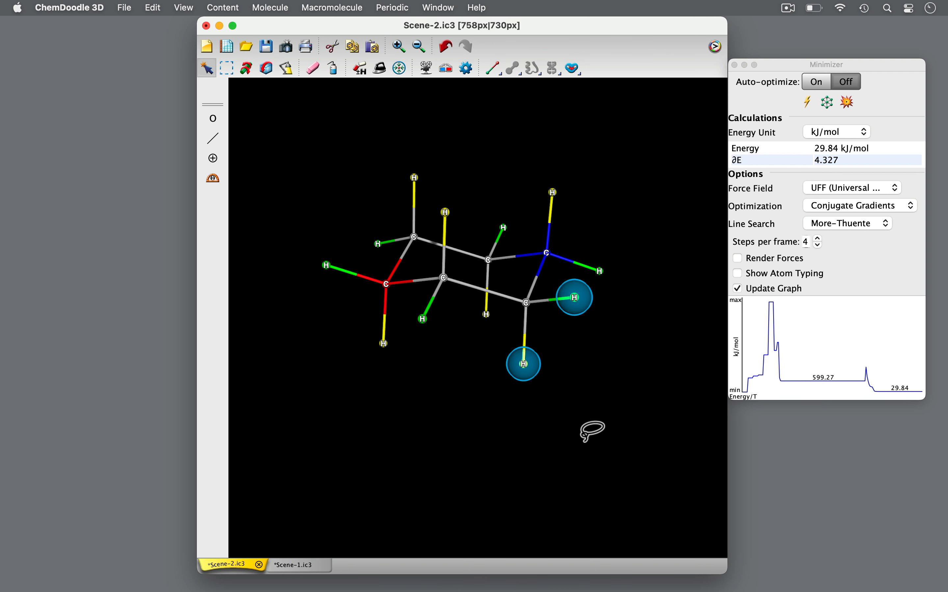
click(584, 441)
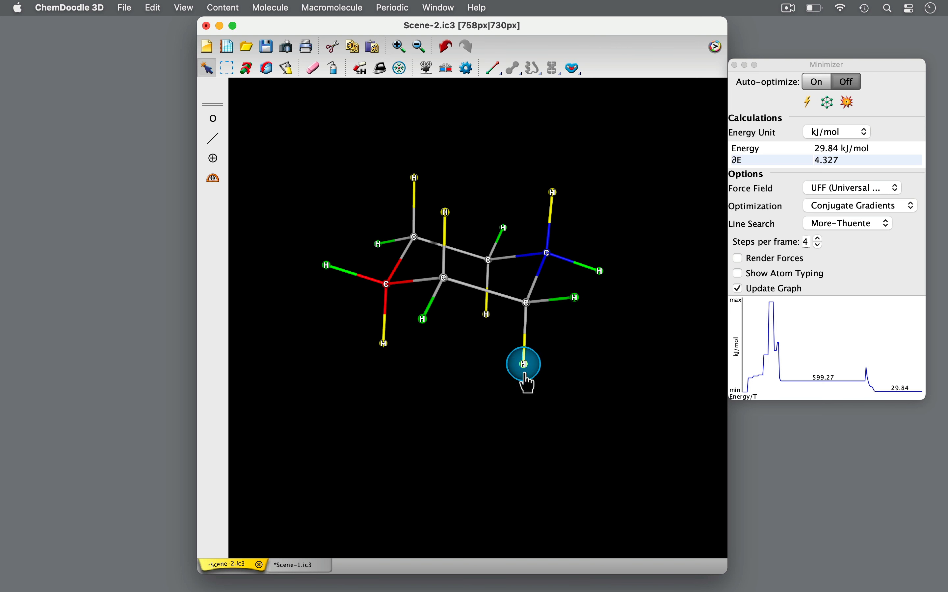
click(581, 304)
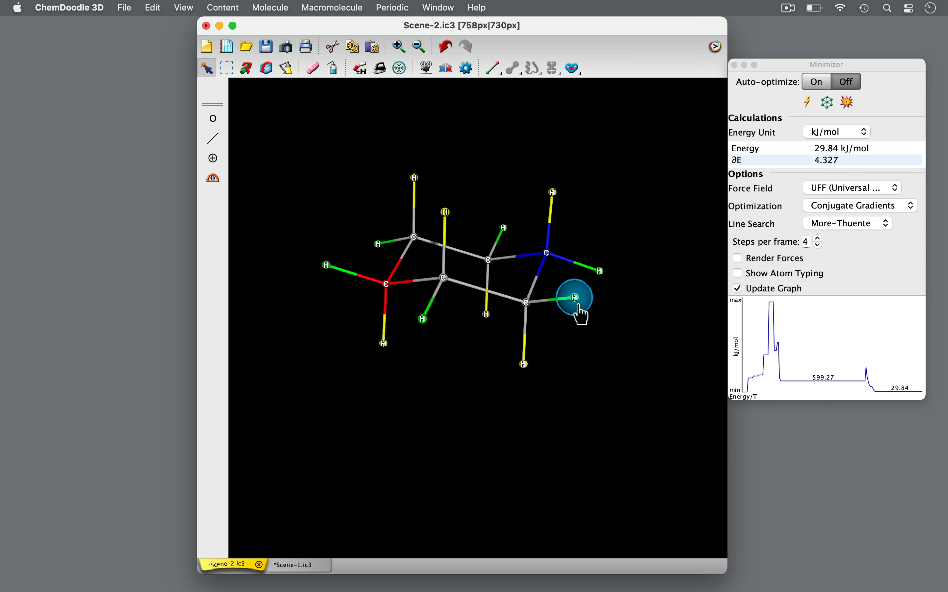
click(555, 419)
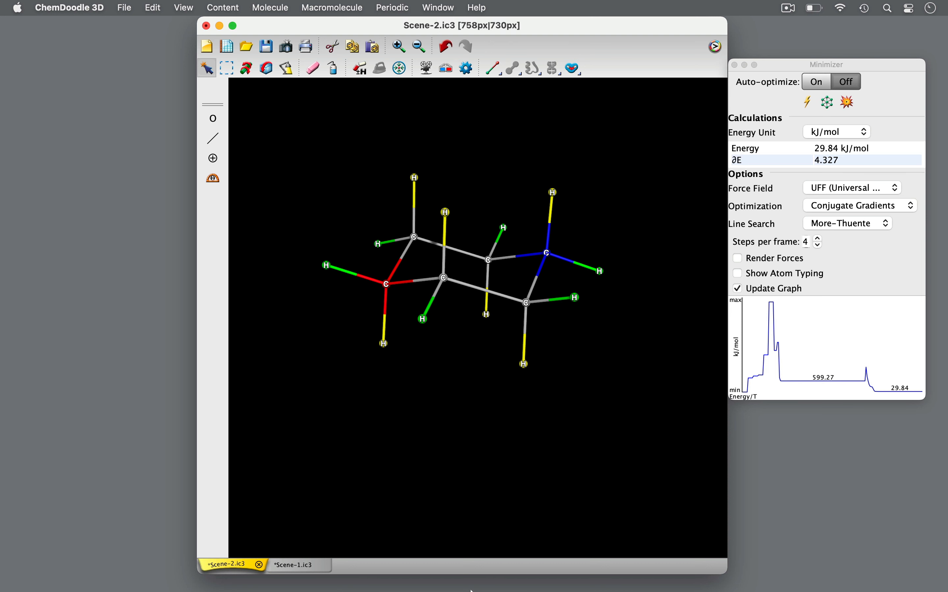
Reposition the whole chair in the upper half of the scene.
key(super+a)
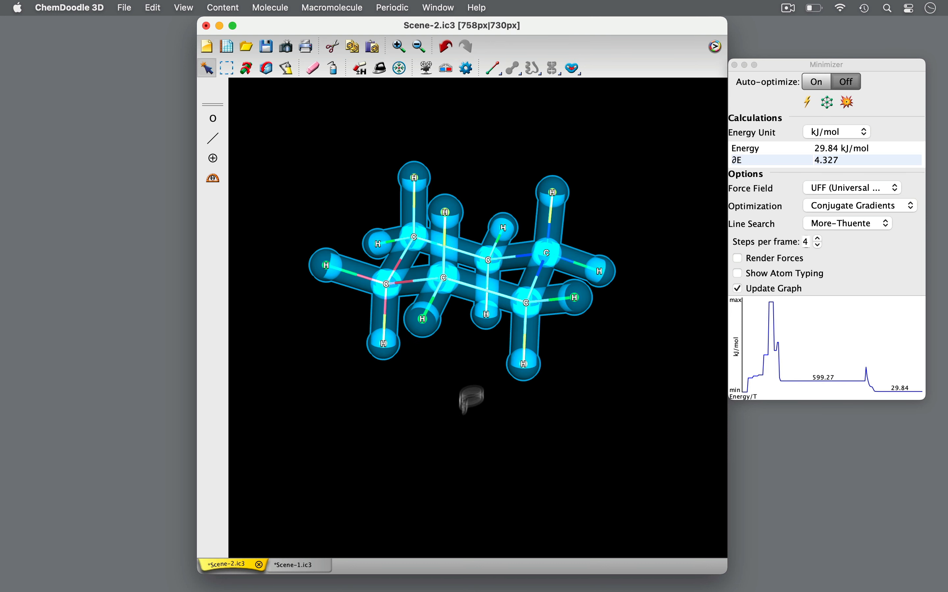
drag(458, 279, 478, 329)
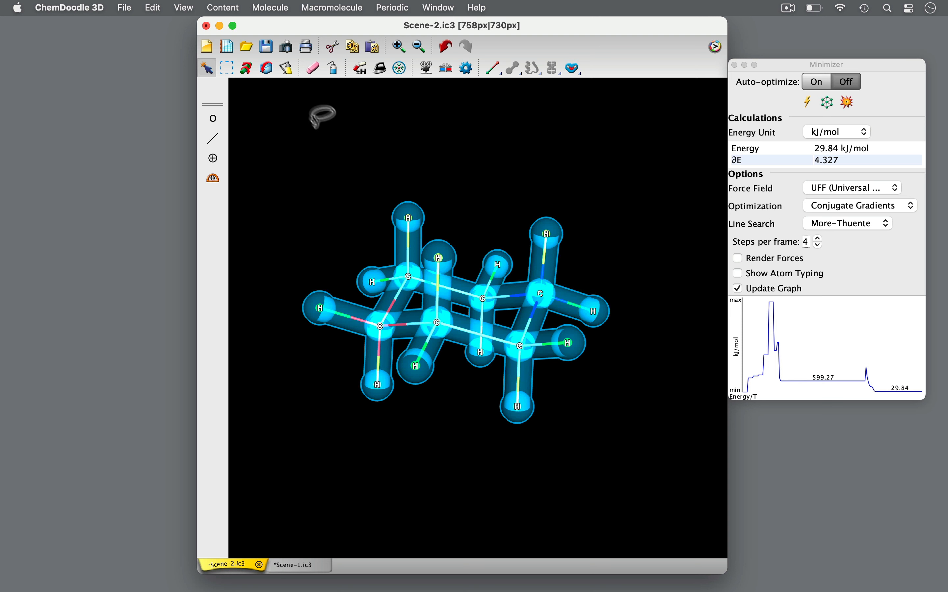
click(267, 73)
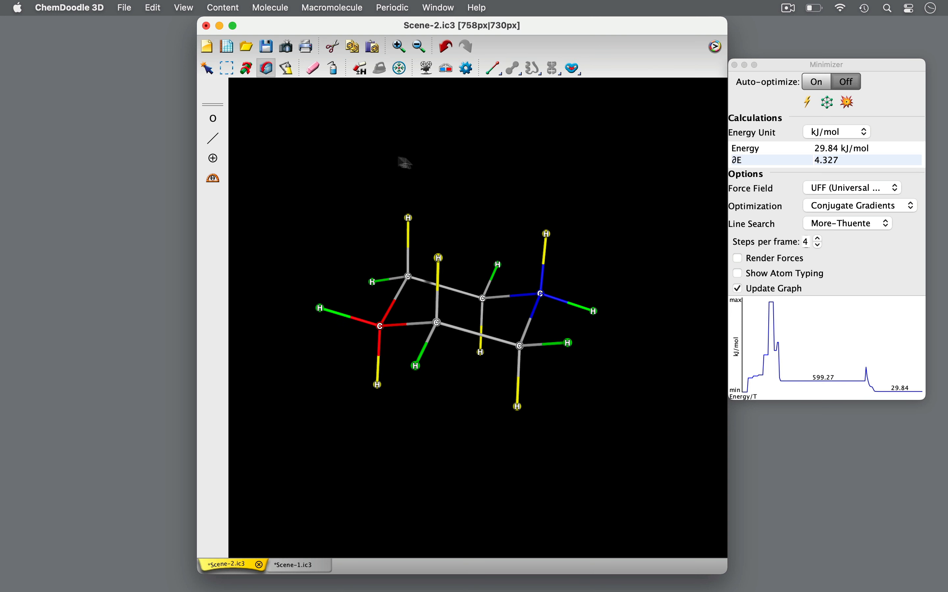
mouse_move(470, 121)
mouse_down()
mouse_move(484, 309)
mouse_move(490, 120)
mouse_move(475, 121)
mouse_move(488, 119)
mouse_up()
alt+drag(456, 385, 458, 274)
Duplicate the whole chair and place the copy below the original.
key(super+a)
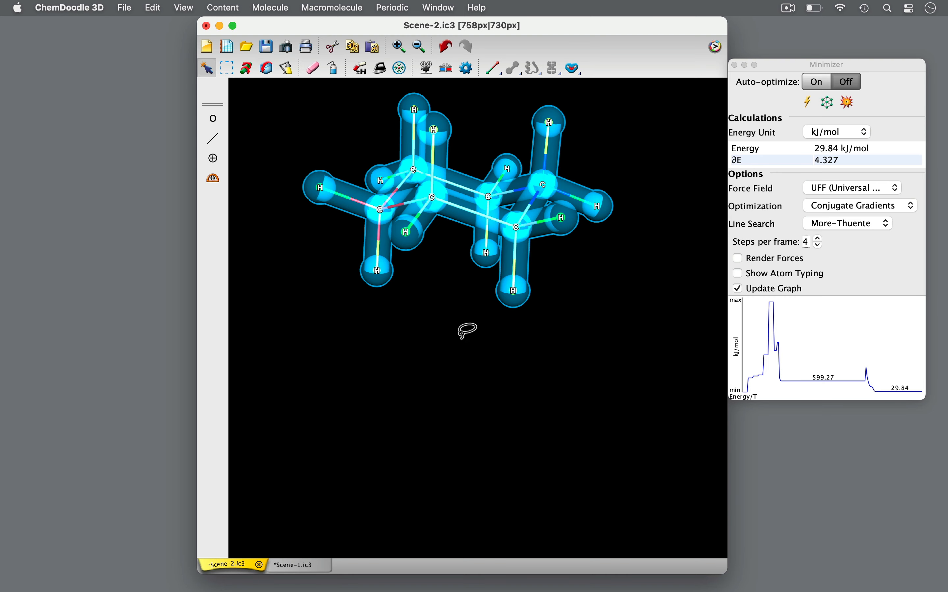
key(super+c)
key(super+v)
drag(468, 431, 466, 448)
click(660, 330)
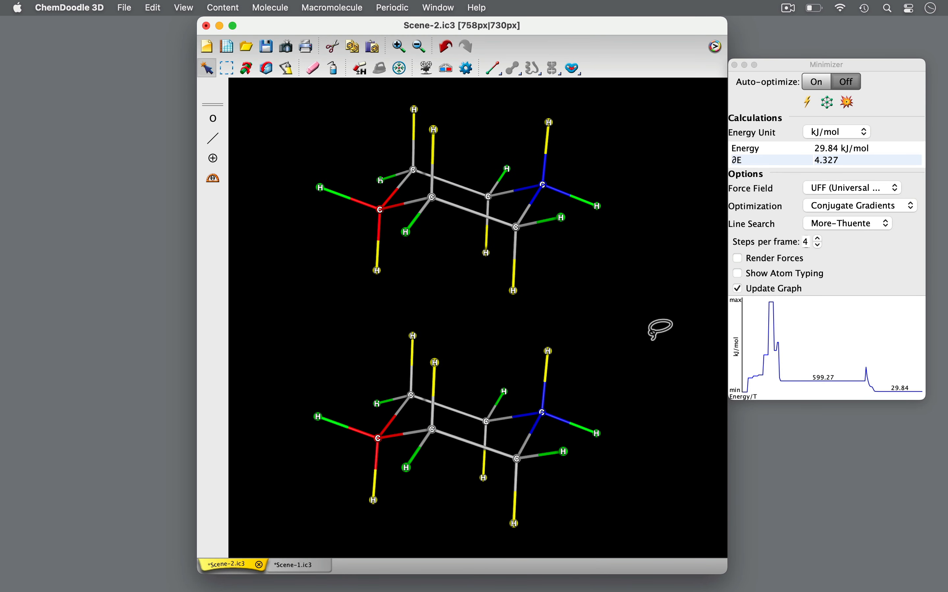
Flip the lower chair into its opposite conformation by pulling its ring atoms with auto-optimize on, and turn auto-optimize off.
click(818, 83)
drag(379, 438, 476, 333)
drag(564, 435, 459, 471)
drag(400, 372, 527, 331)
click(847, 84)
Select the lower and upper chairs in turn and rotate each one so all its atoms are easy to see.
click(222, 66)
drag(506, 371, 449, 375)
drag(506, 408, 488, 422)
click(445, 545)
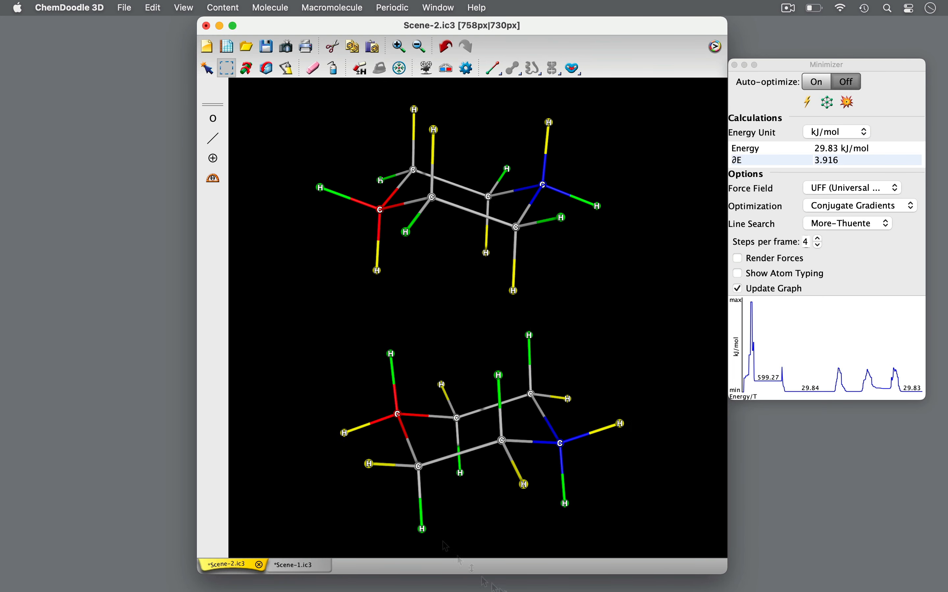
drag(275, 316, 668, 533)
drag(499, 468, 494, 447)
drag(252, 86, 657, 303)
drag(476, 203, 486, 220)
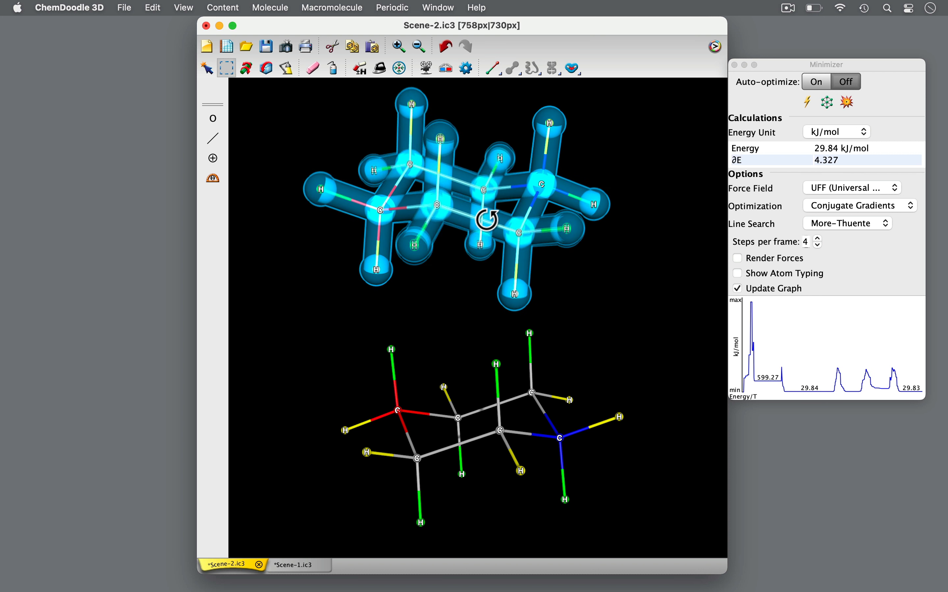
Clear the selection and highlight the red and blue carbons in both chairs.
click(313, 300)
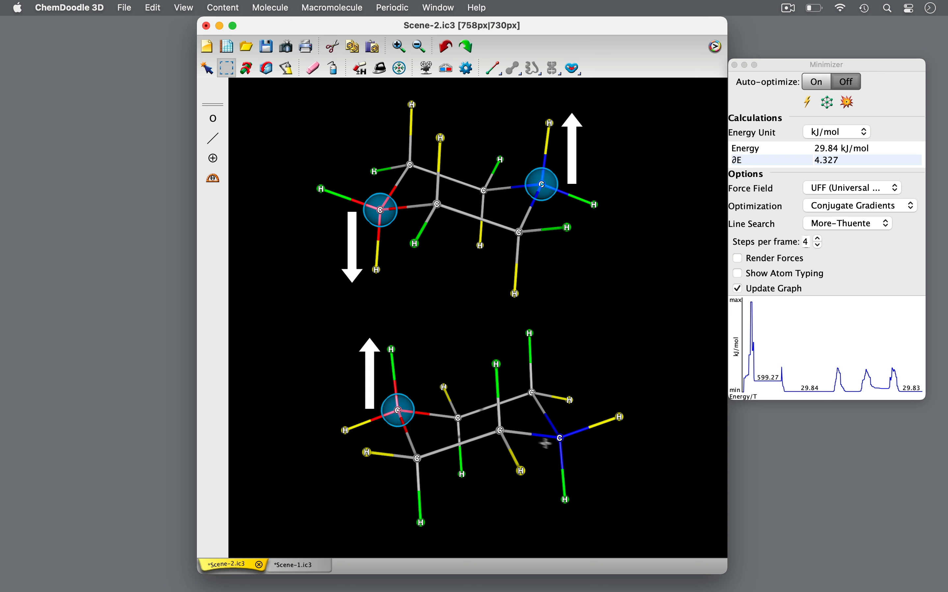
shift+click(566, 444)
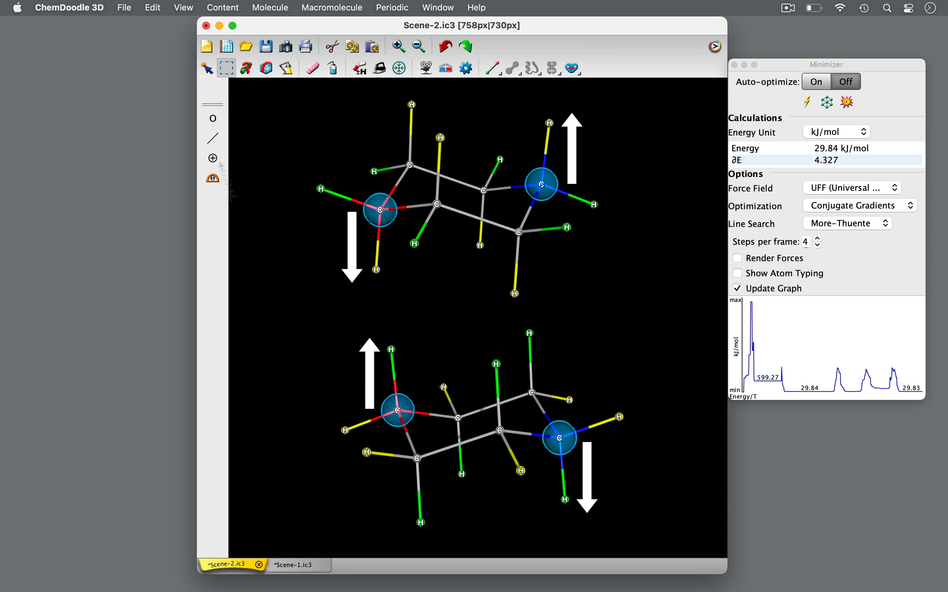
Highlight all the yellow hydrogens in the upper and lower chairs, and clear the selection.
click(207, 68)
mouse_move(387, 130)
mouse_down()
mouse_move(548, 135)
mouse_move(368, 94)
mouse_up()
mouse_move(335, 282)
shift+mouse_down()
mouse_move(482, 255)
mouse_move(562, 311)
mouse_move(344, 251)
shift+mouse_up()
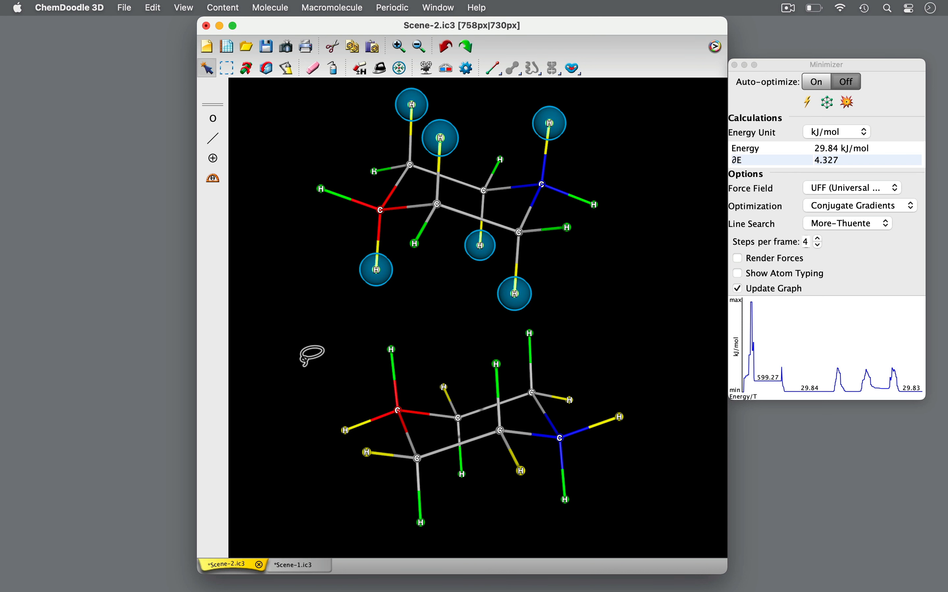
mouse_move(333, 479)
shift+mouse_down()
mouse_move(373, 417)
mouse_move(383, 419)
shift+mouse_up()
shift+drag(466, 406, 453, 382)
shift+drag(549, 394, 570, 369)
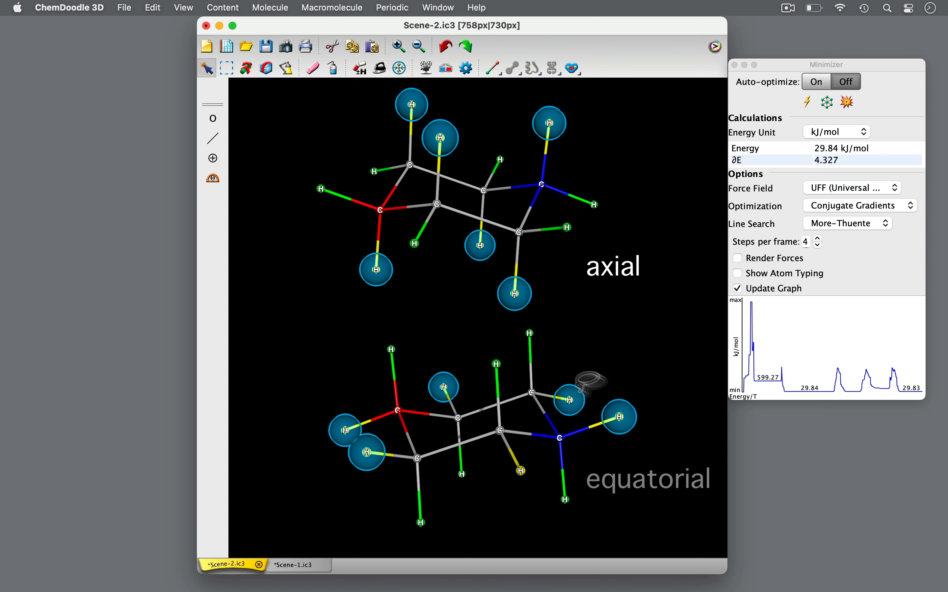
shift+drag(523, 446, 529, 448)
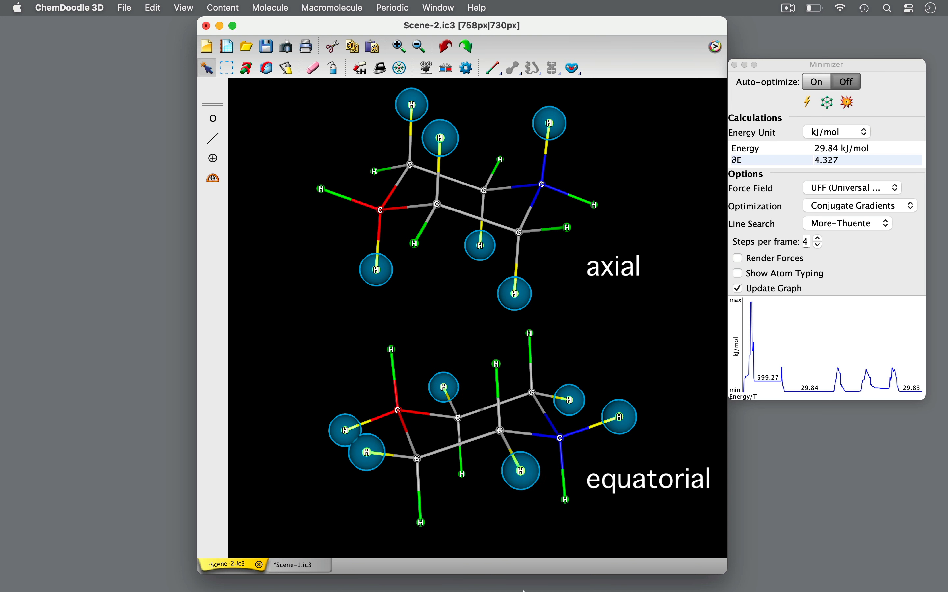
click(286, 284)
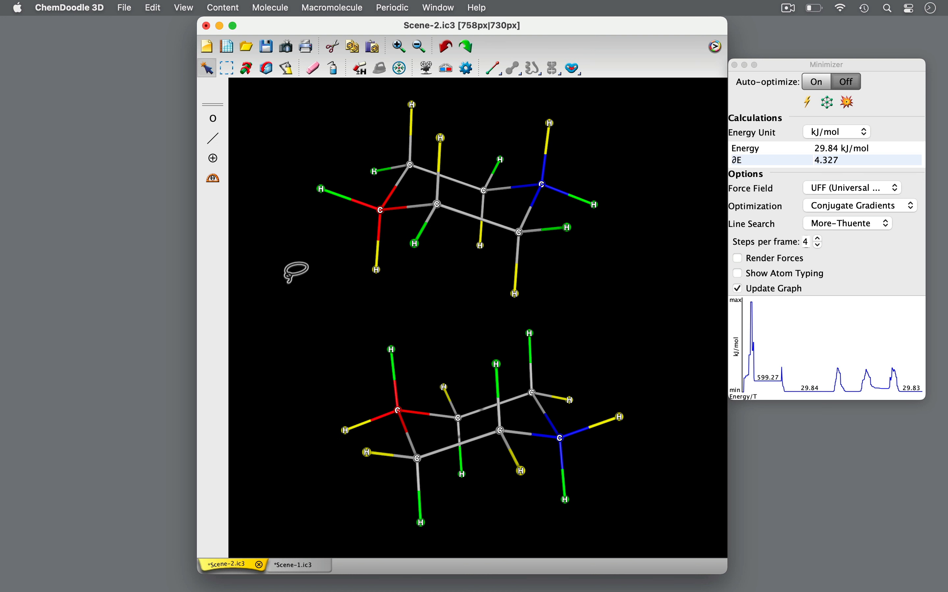
Highlight the green hydrogens in both chairs as one selection, and leave nothing selected at the end.
mouse_move(307, 216)
mouse_down()
mouse_move(376, 160)
mouse_move(382, 182)
mouse_up()
mouse_move(488, 148)
shift+mouse_down()
mouse_move(509, 148)
mouse_move(509, 138)
shift+mouse_up()
mouse_move(603, 186)
shift+mouse_down()
mouse_move(554, 229)
mouse_move(603, 223)
shift+mouse_up()
mouse_move(431, 236)
shift+mouse_down()
mouse_move(446, 249)
mouse_move(440, 238)
shift+mouse_up()
mouse_move(406, 336)
shift+mouse_down()
mouse_move(391, 337)
mouse_move(545, 382)
mouse_move(381, 325)
shift+mouse_up()
mouse_move(476, 466)
shift+mouse_down()
mouse_move(529, 543)
mouse_move(490, 453)
shift+mouse_up()
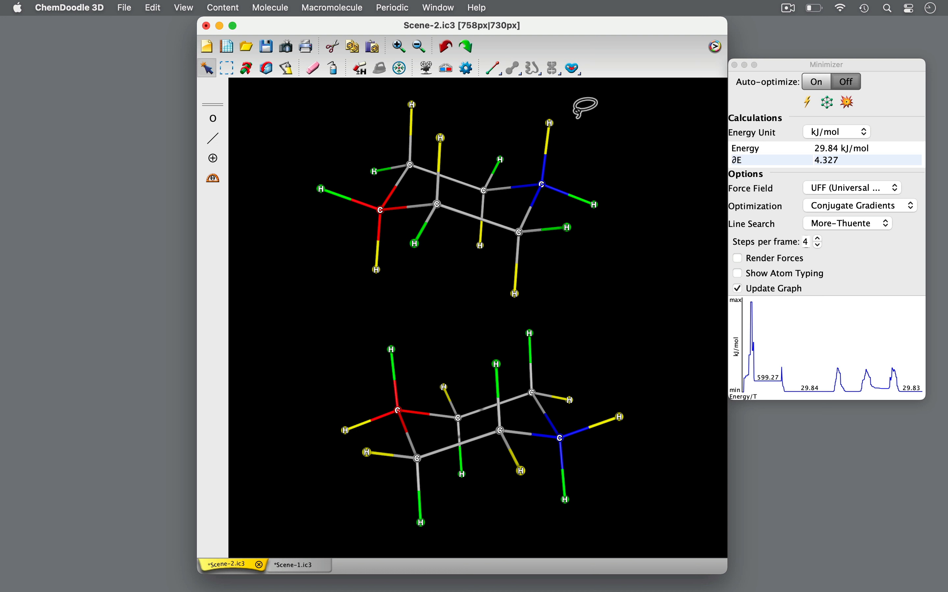
Highlight the blue carbons with their bonded atoms, and measure the angle from yellow hydrogen through blue carbon to a rear ring carbon in each chair.
mouse_move(577, 115)
mouse_down()
mouse_move(497, 206)
mouse_move(564, 227)
mouse_move(579, 128)
mouse_up()
mouse_move(599, 407)
mouse_down()
mouse_move(538, 391)
mouse_move(489, 427)
mouse_move(560, 507)
mouse_move(613, 391)
mouse_move(611, 403)
mouse_up()
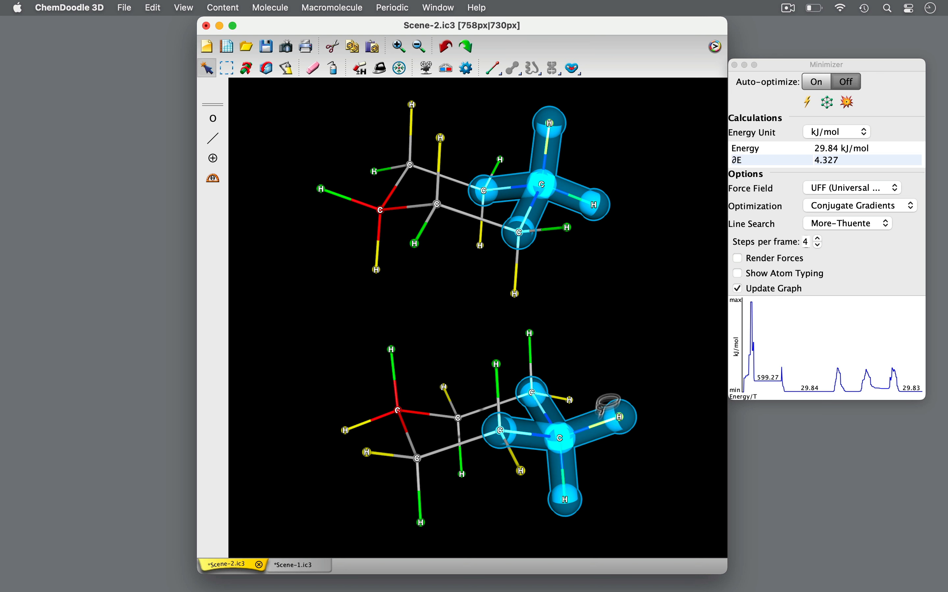
click(213, 178)
click(550, 123)
click(542, 184)
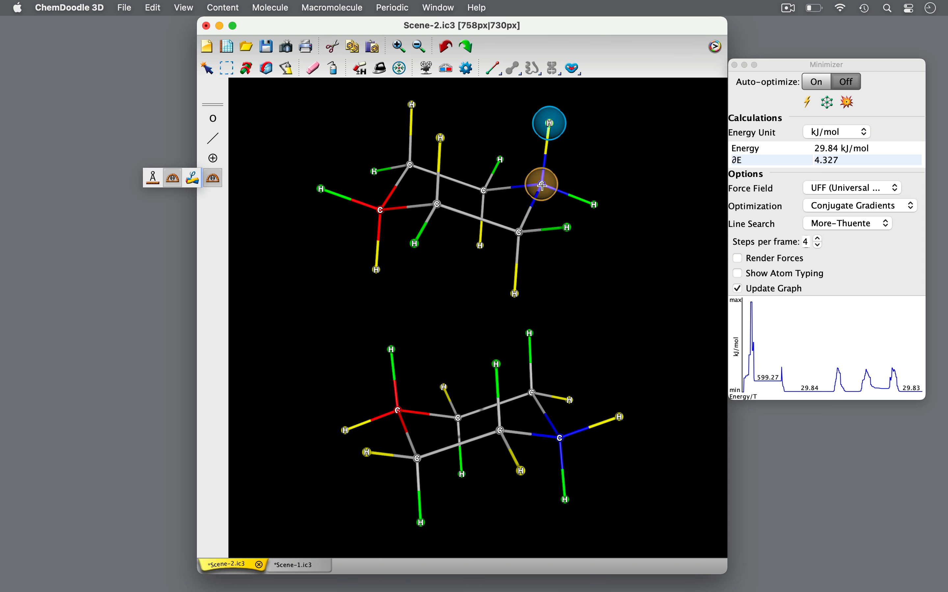
click(484, 191)
click(620, 417)
click(560, 437)
click(533, 393)
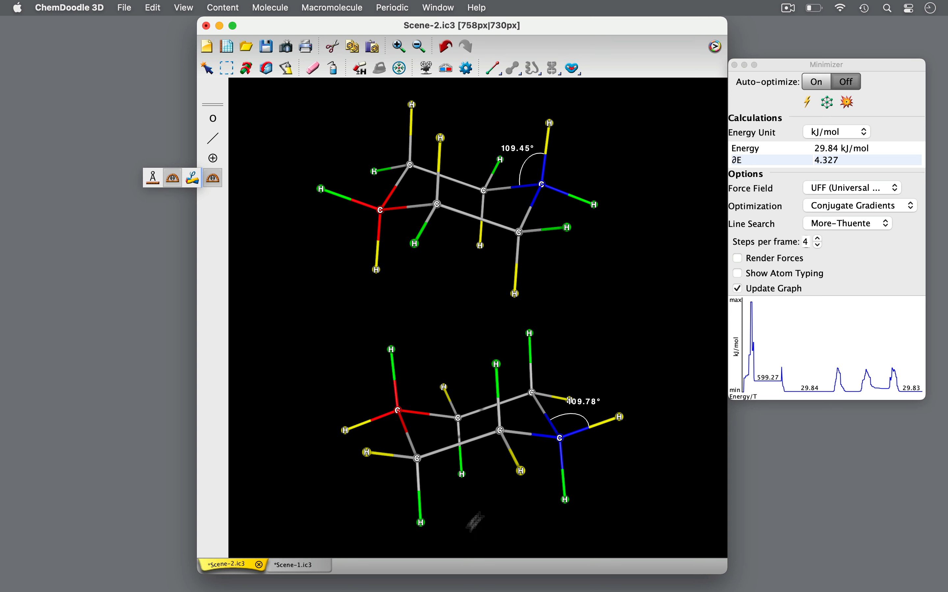
Rotate the lower chair slightly so its angle label is clear of the neighbouring hydrogen, and clear the selection.
click(227, 68)
drag(492, 454, 492, 456)
click(490, 534)
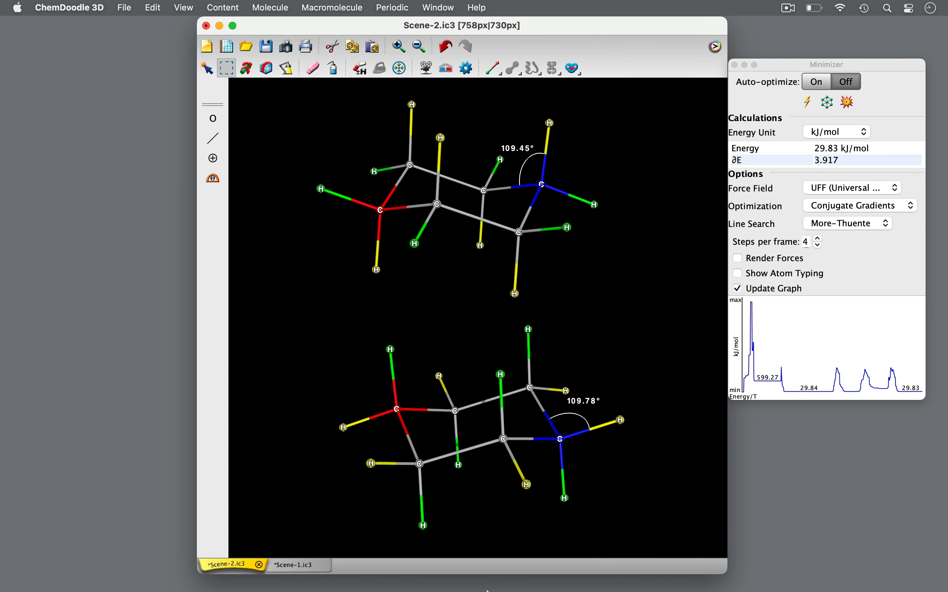